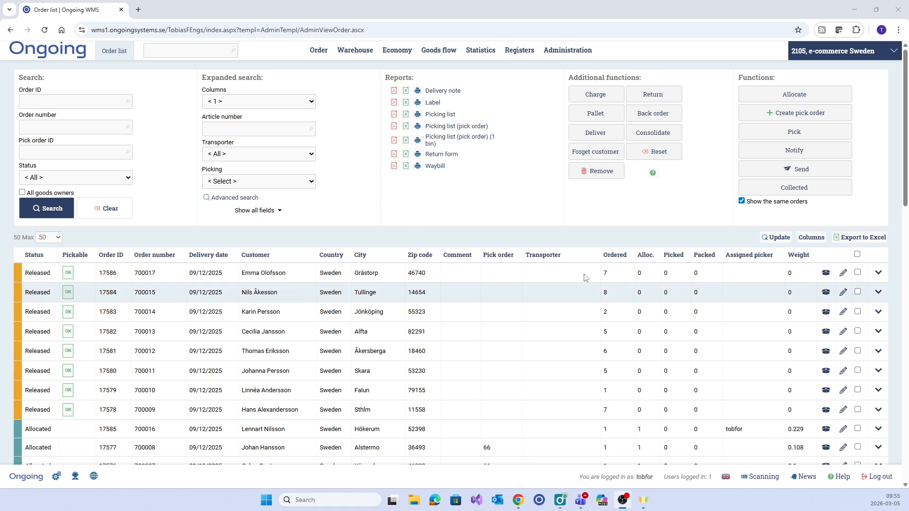
left_click(895, 51)
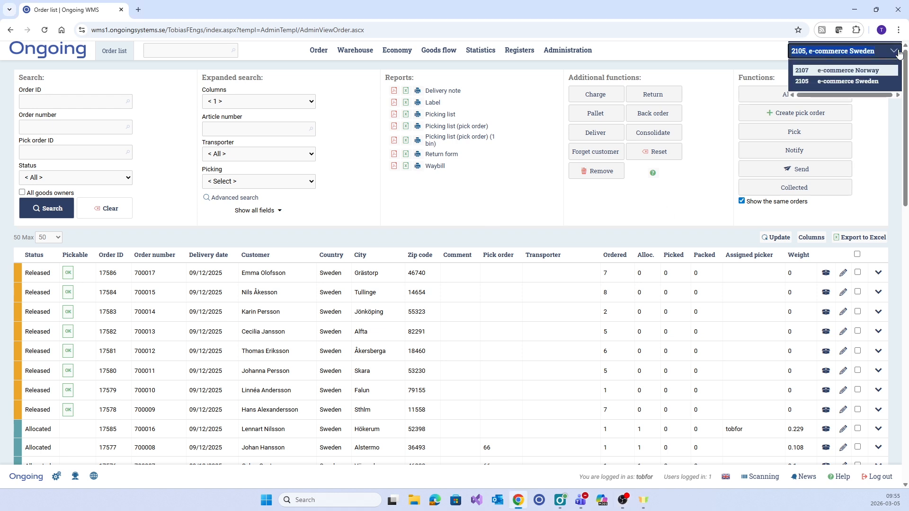
left_click(578, 220)
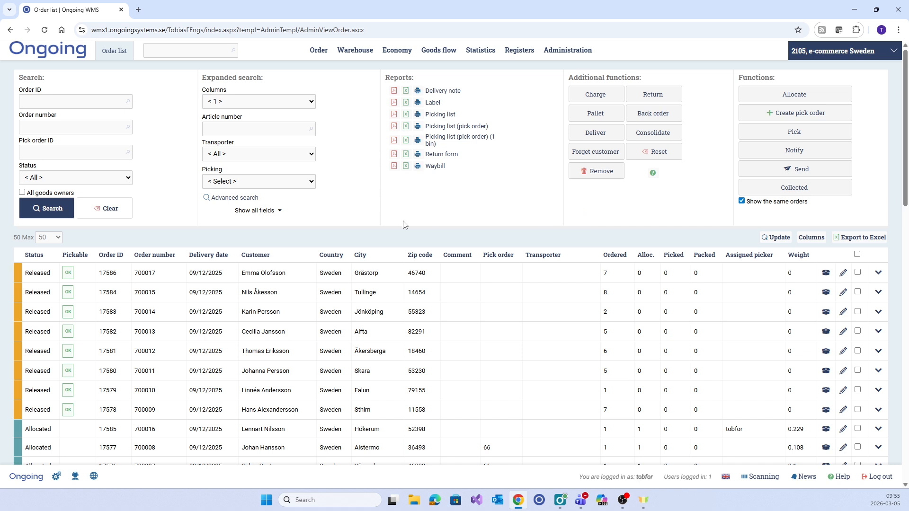
Allocate the first released order in the order list.
left_click(858, 273)
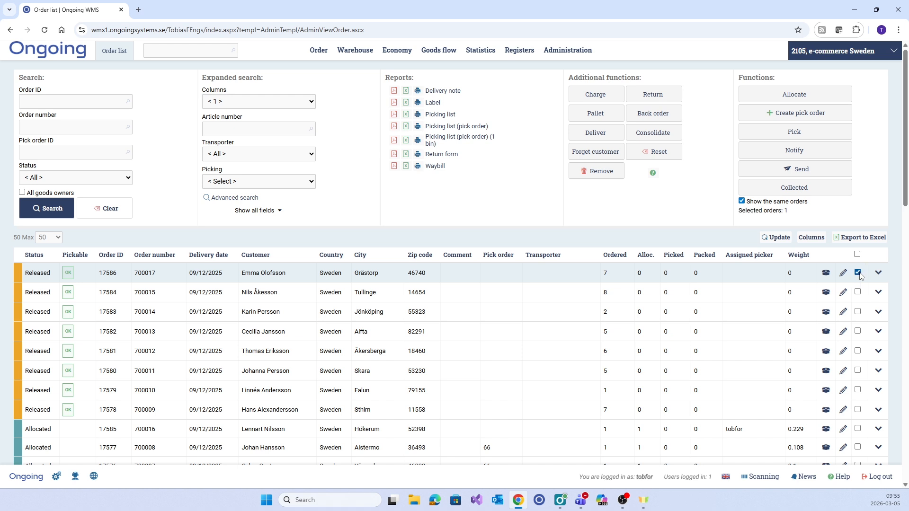
left_click(803, 95)
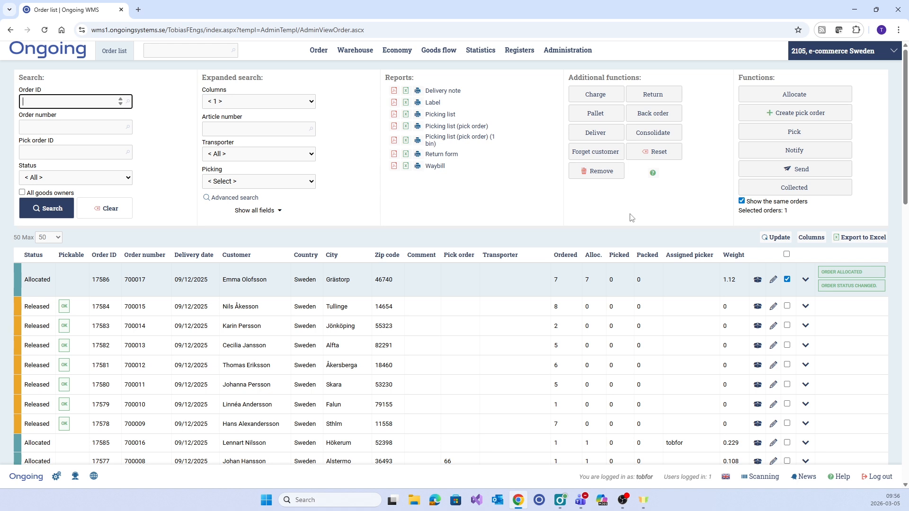
Open the scanning module and place it in its own narrower window beside the order list.
left_click(759, 479)
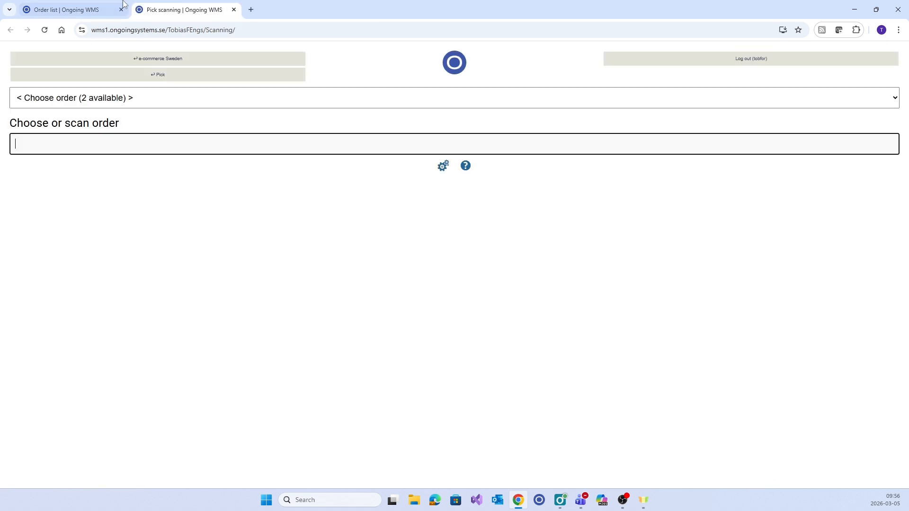
left_click(241, 28)
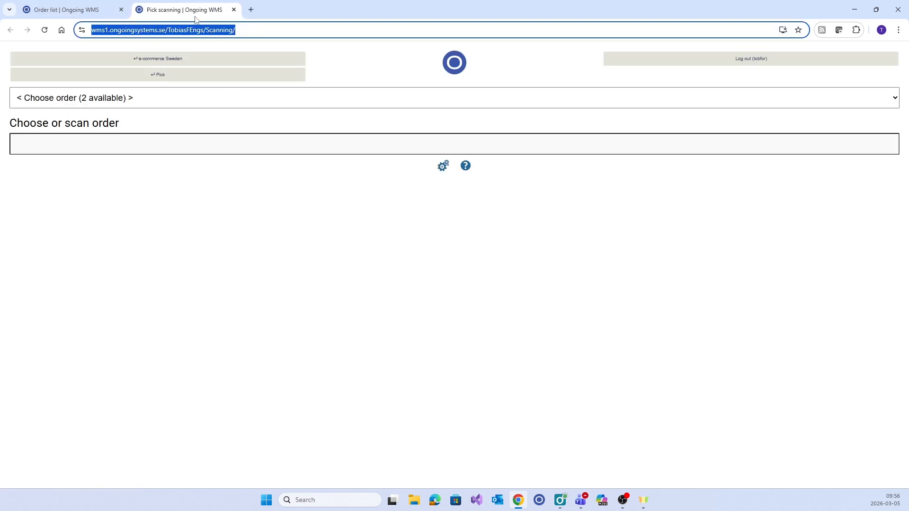
left_click_drag(194, 11, 736, 31)
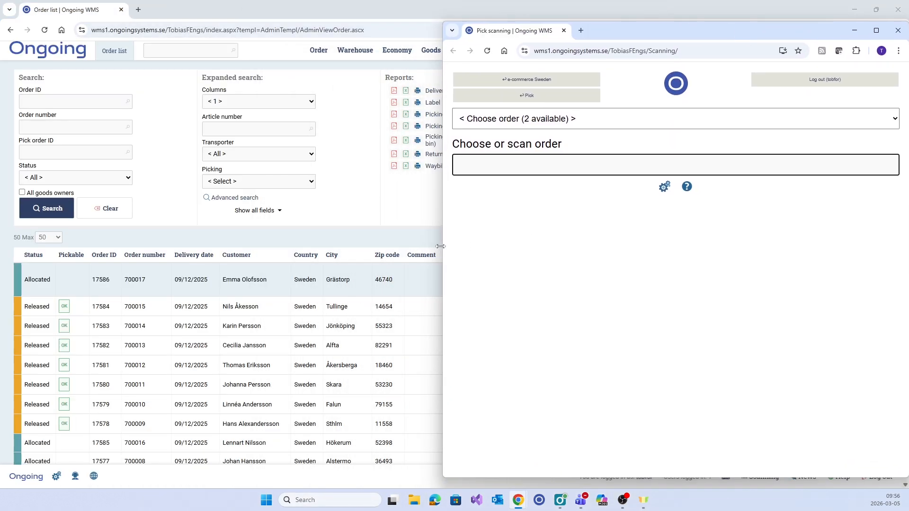
left_click_drag(441, 248, 538, 248)
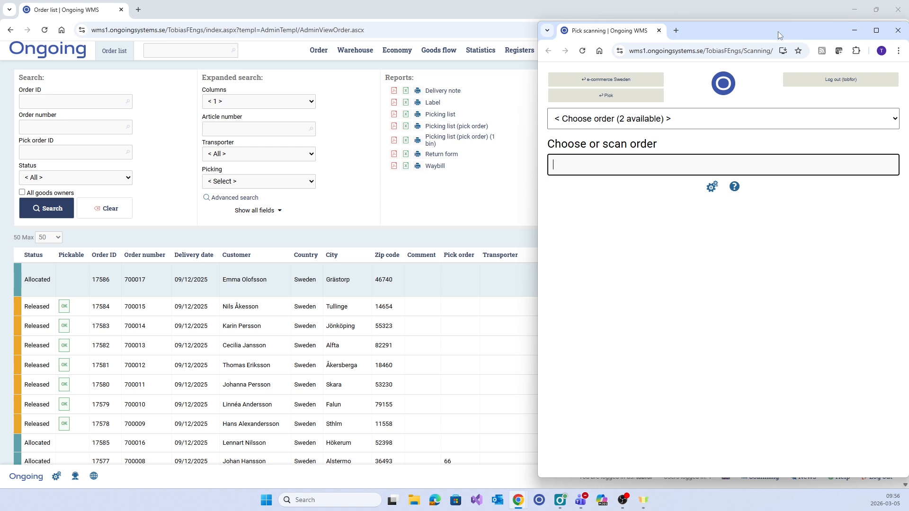
Choose the newly allocated order for Pick scanning under e-commerce Sweden and enable quantity entry.
left_click(658, 94)
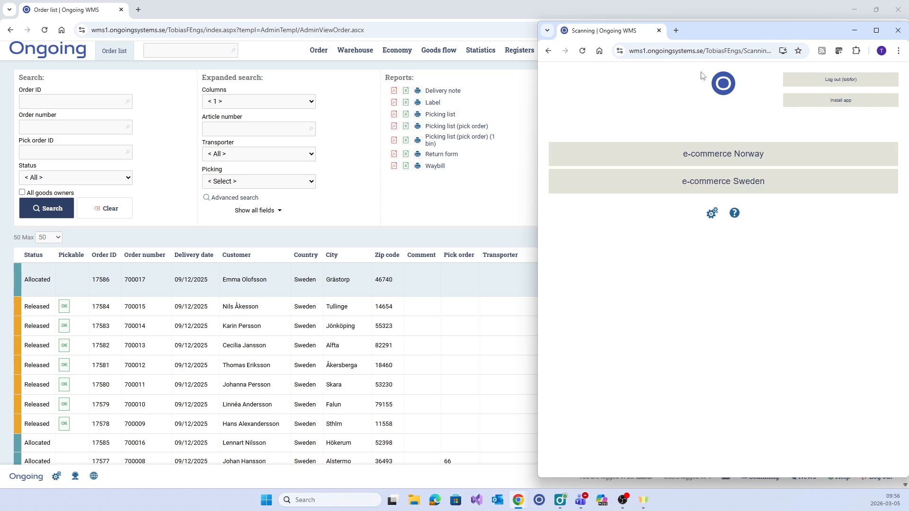
left_click(712, 186)
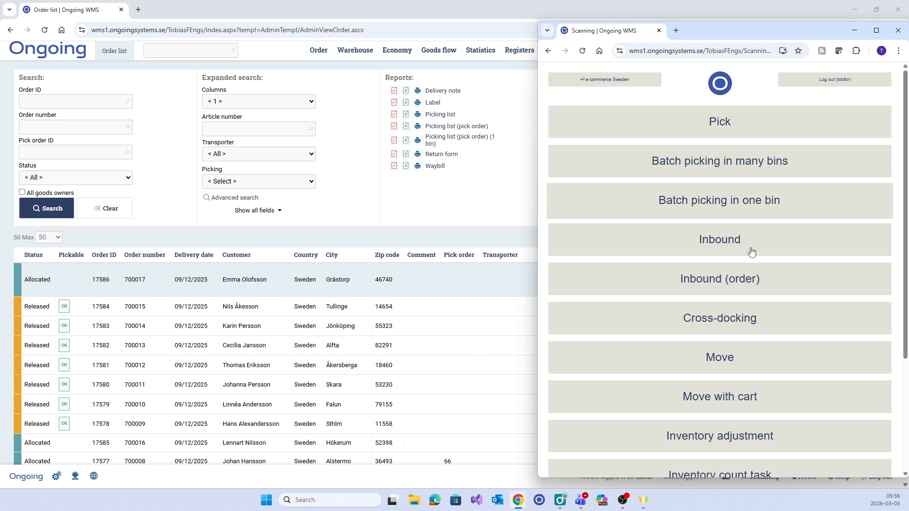
left_click(736, 132)
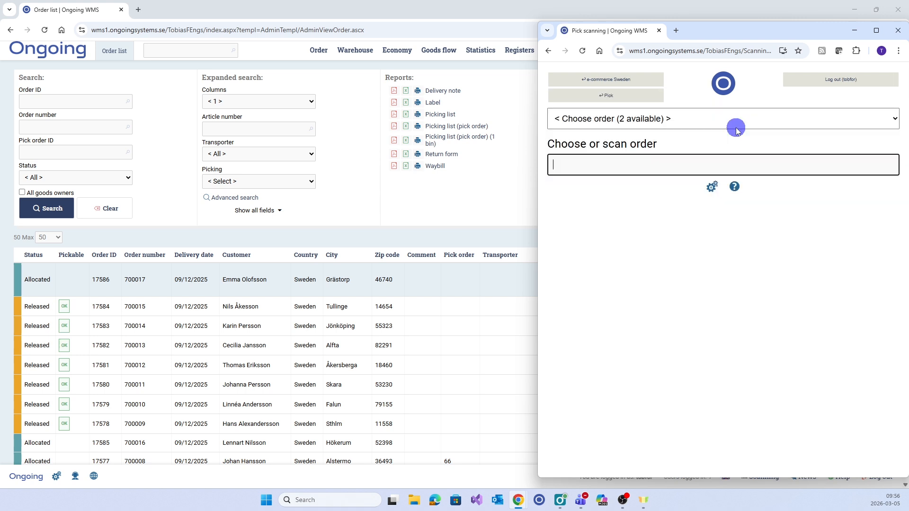
left_click(735, 120)
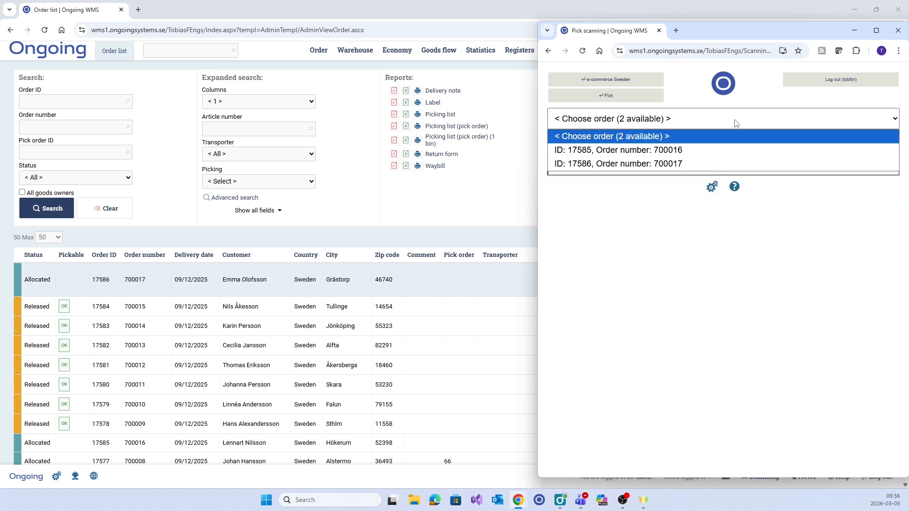
left_click(602, 164)
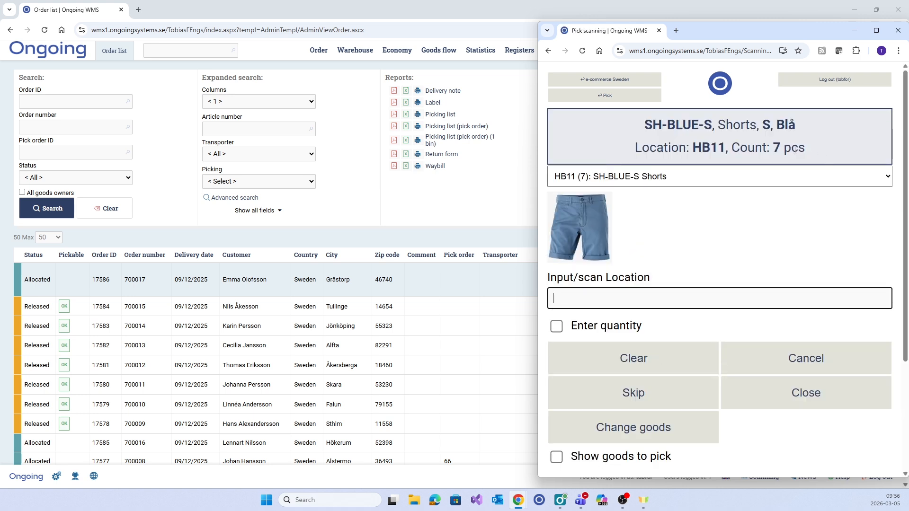
left_click(557, 330)
Try to enter the wrong location HB10 for the suggested pick.
left_click_drag(724, 148, 692, 148)
key("ctrl+c")
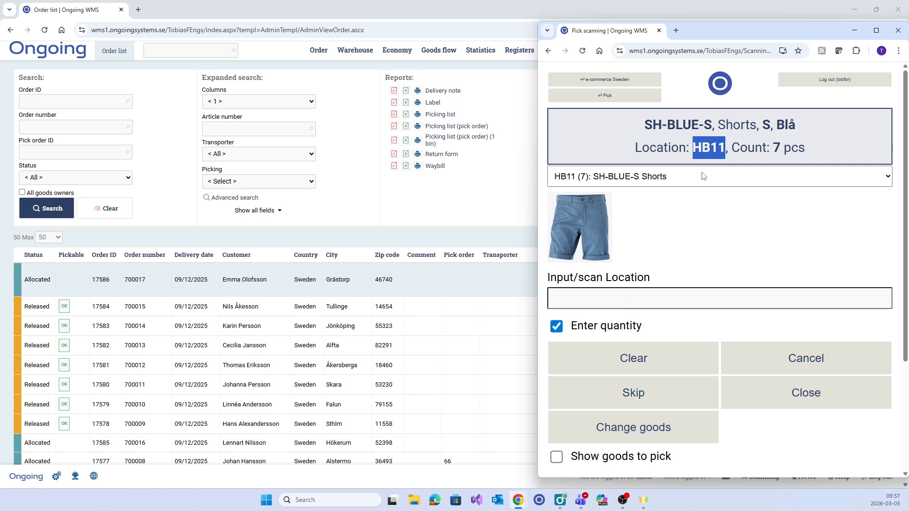
left_click(666, 298)
key("ctrl+v")
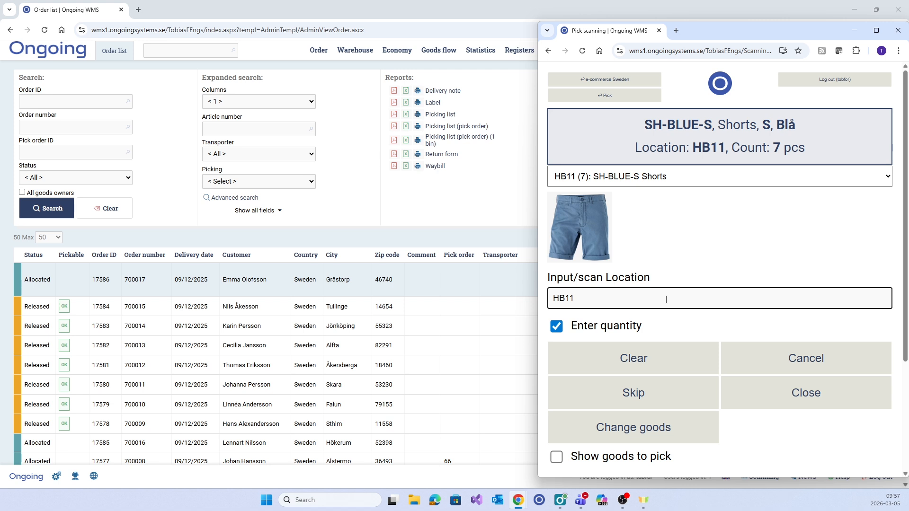
key("BackSpace")
type("0")
key("Return")
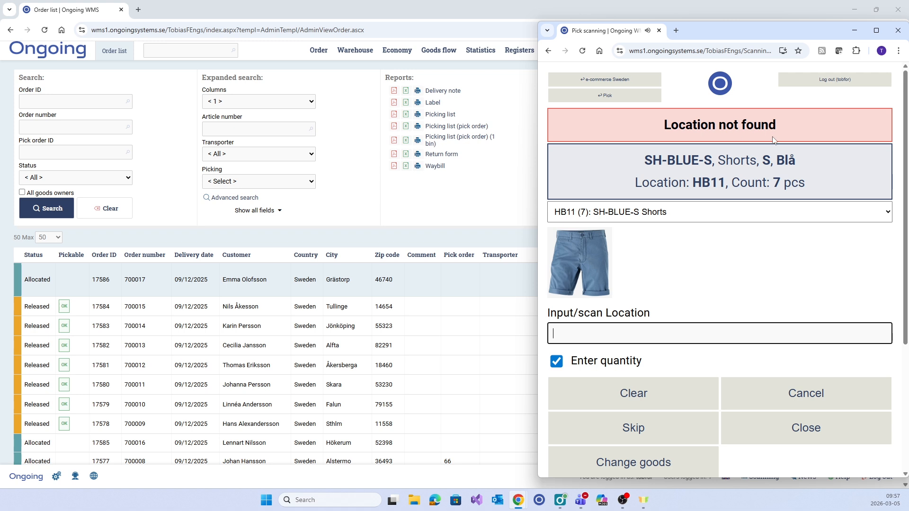
Register the pick of 7 pcs of article SH-BLUE-S from location HB11.
type("HB11")
key("Return")
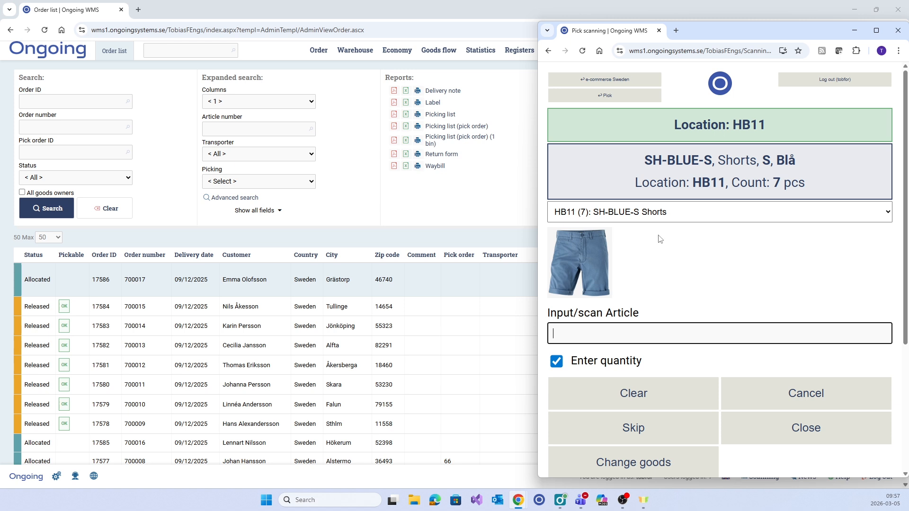
left_click_drag(647, 160, 712, 161)
key("ctrl+c")
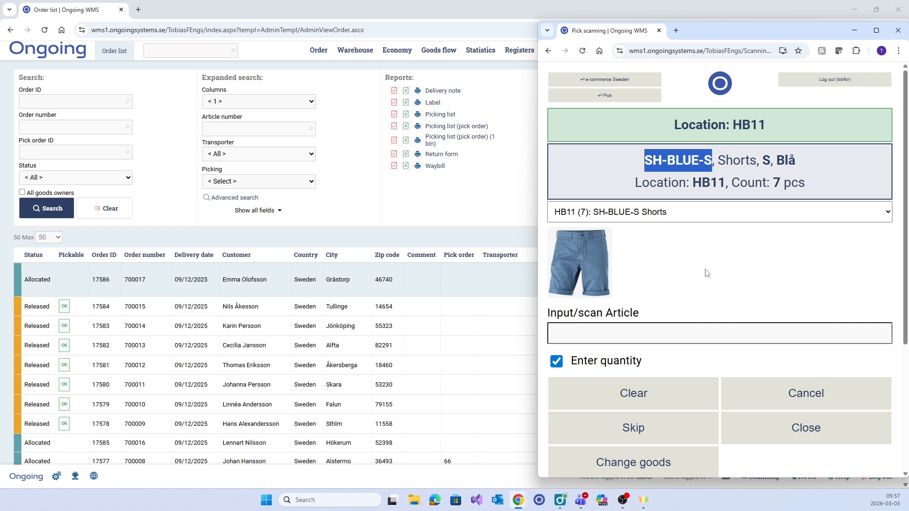
left_click(692, 324)
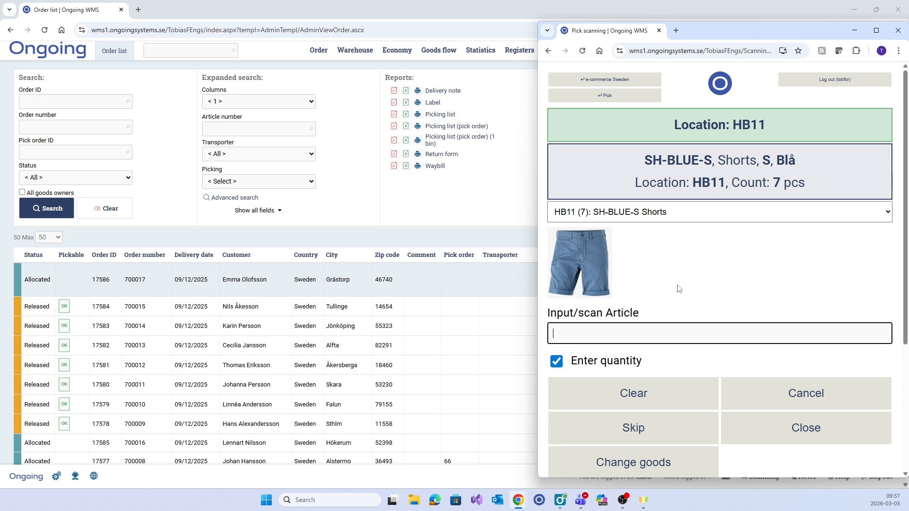
key("ctrl+v")
key("Return")
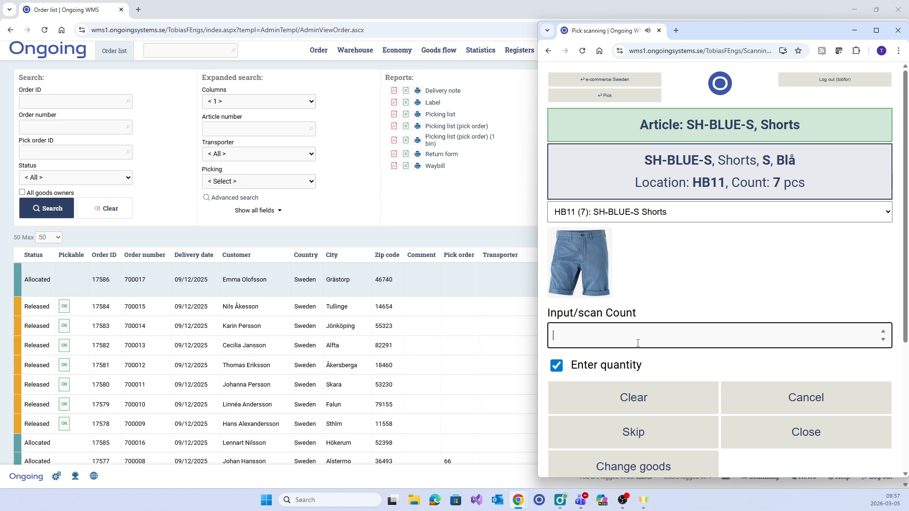
type("7")
key("Return")
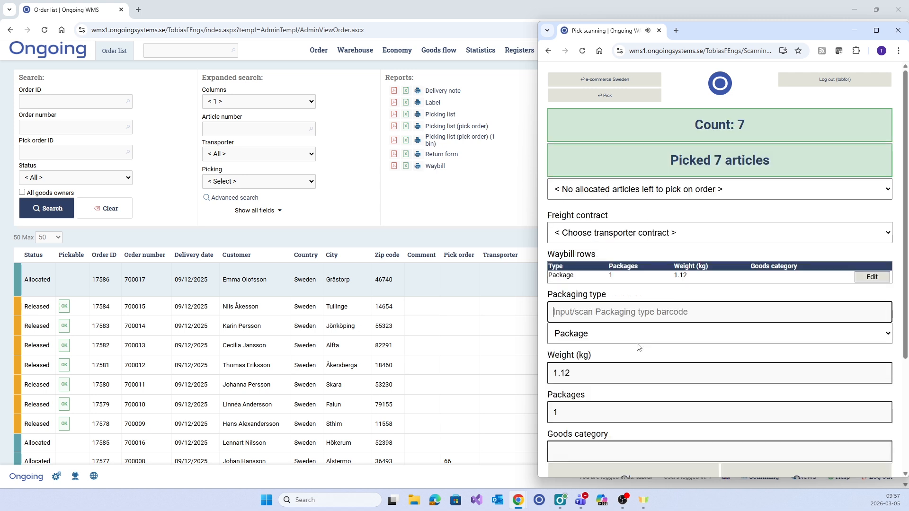
Choose the Neutral carrier service freight contract for the picked order and send it.
left_click(713, 237)
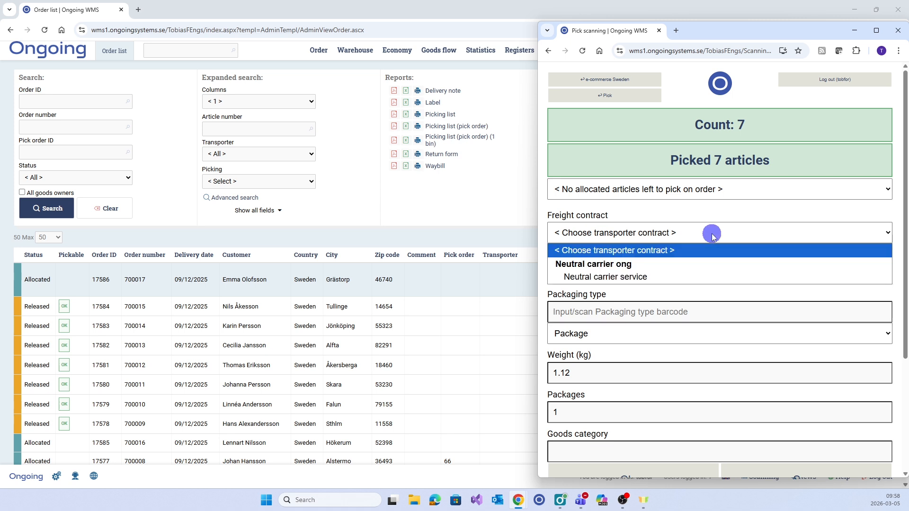
left_click(680, 279)
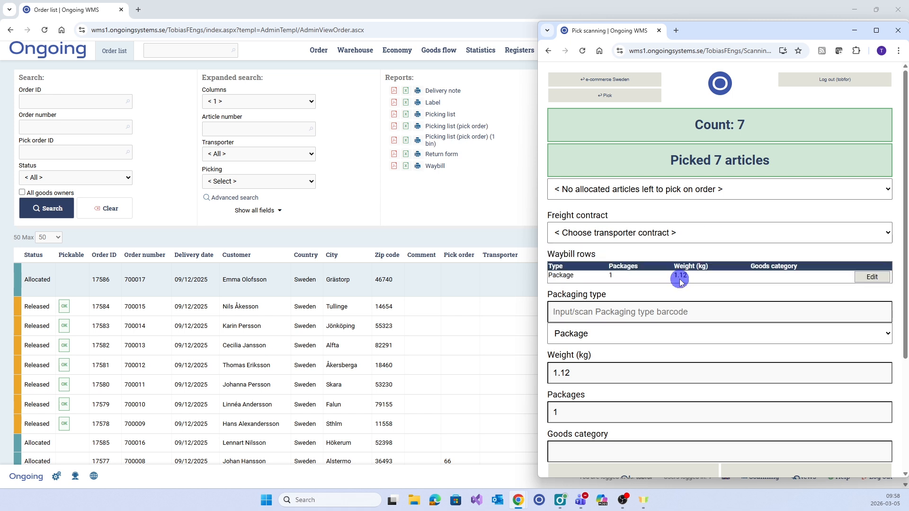
scroll(840, 312, "down", 3)
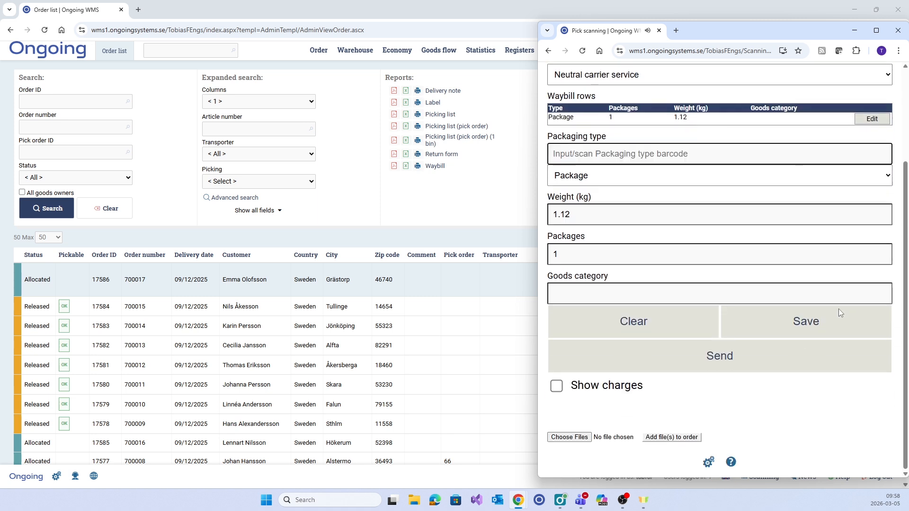
left_click(808, 361)
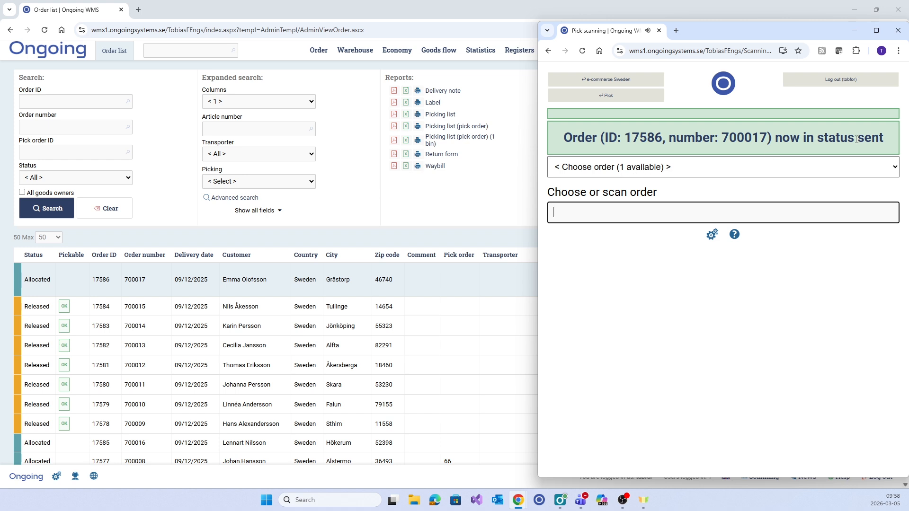
Copy the sent order's ID from the scanning confirmation, reload the order list and filter it by that order ID.
left_click_drag(662, 133, 624, 136)
key("ctrl+c")
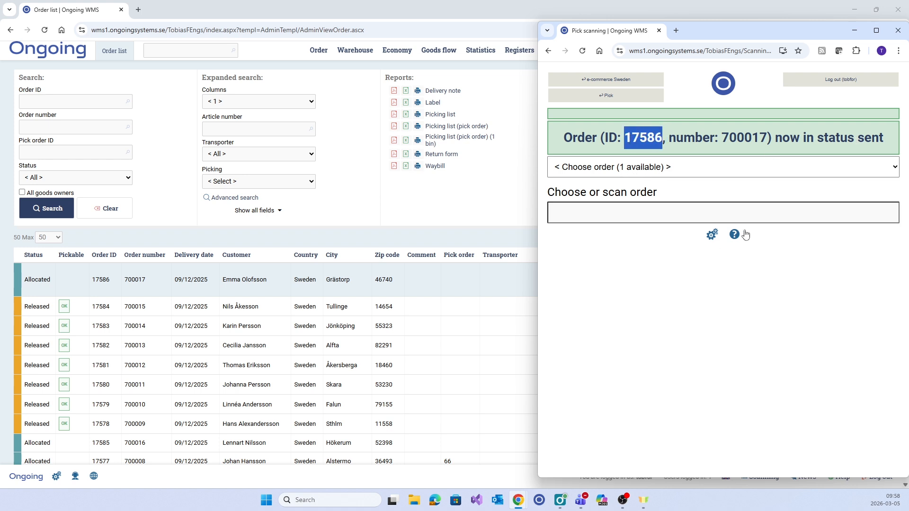
left_click(190, 29)
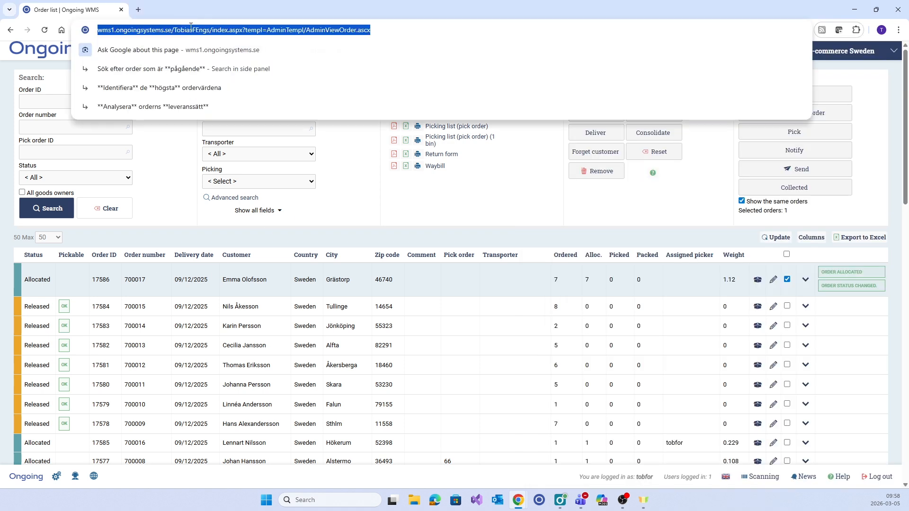
key("Return")
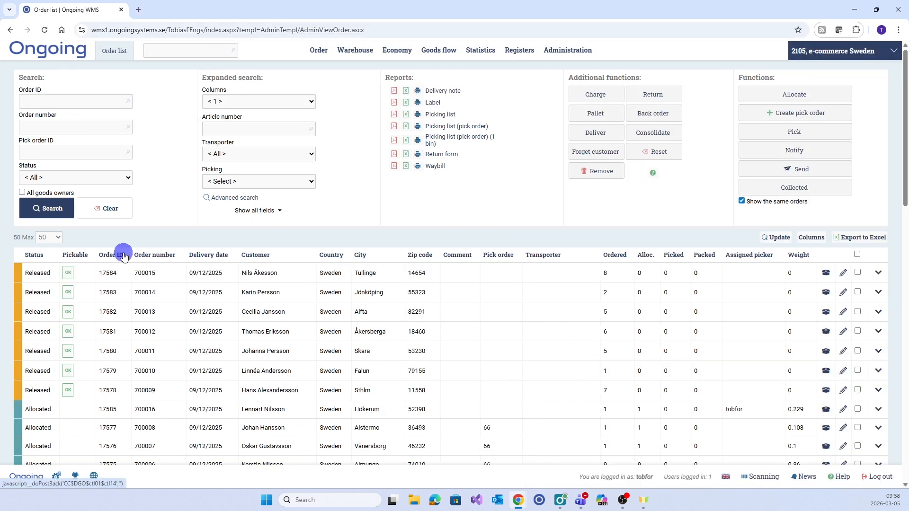
left_click(123, 254)
key("ctrl+v")
key("Return")
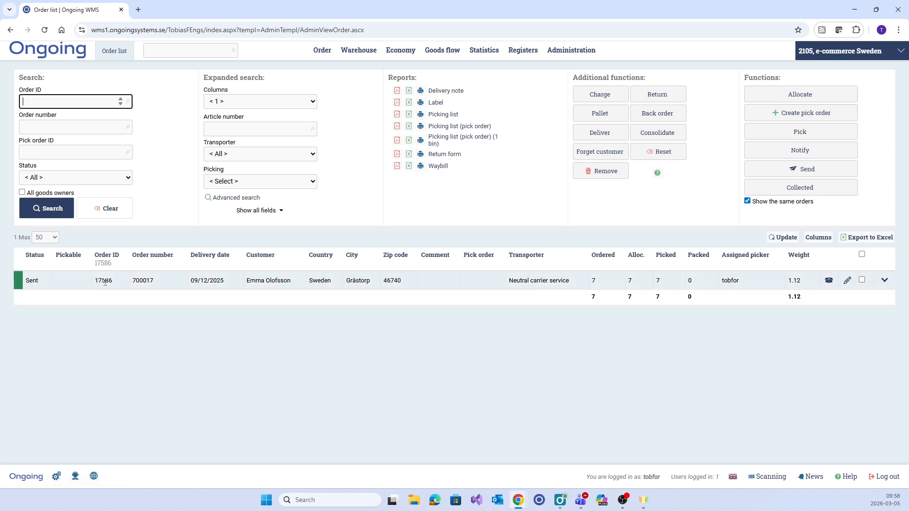
Expand the sent order's details, examine its pallet items, goods items and files, and deselect the order.
left_click(883, 280)
scroll(471, 341, "down", 10)
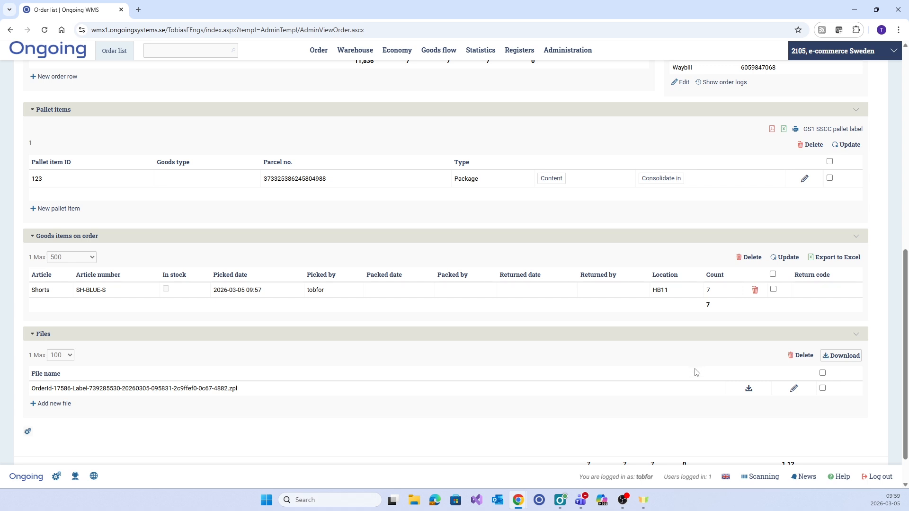
scroll(696, 367, "up", 6)
scroll(743, 304, "up", 3)
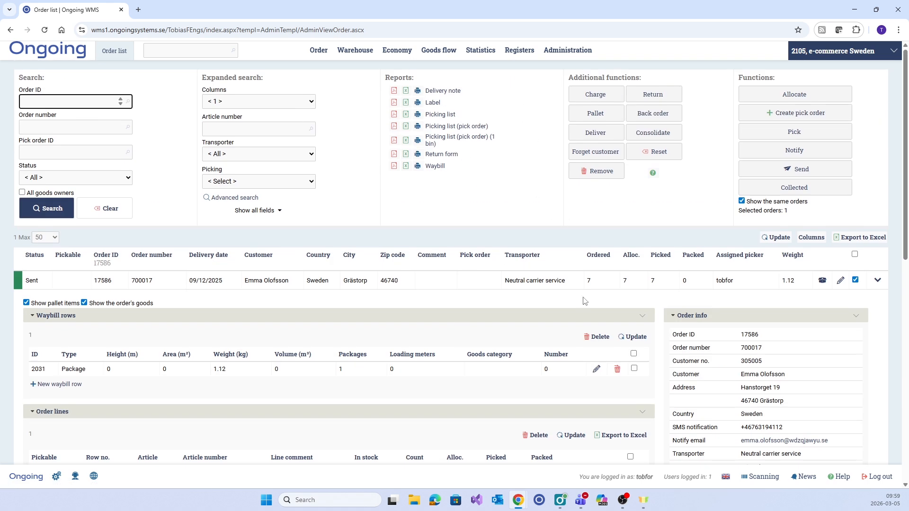
left_click(854, 280)
Open the scanning configuration for the Pick (Order picking scanning) process and examine its order and article selection settings.
mouse_move(578, 59)
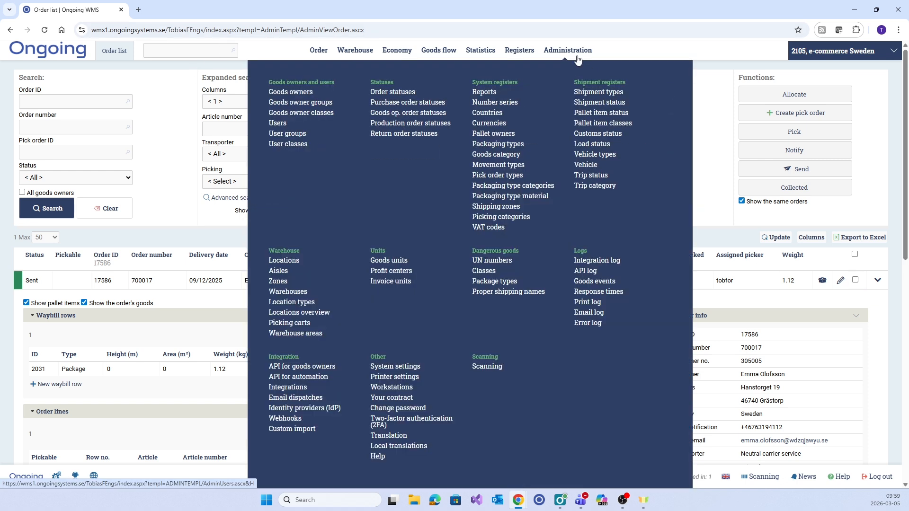
left_click(494, 367)
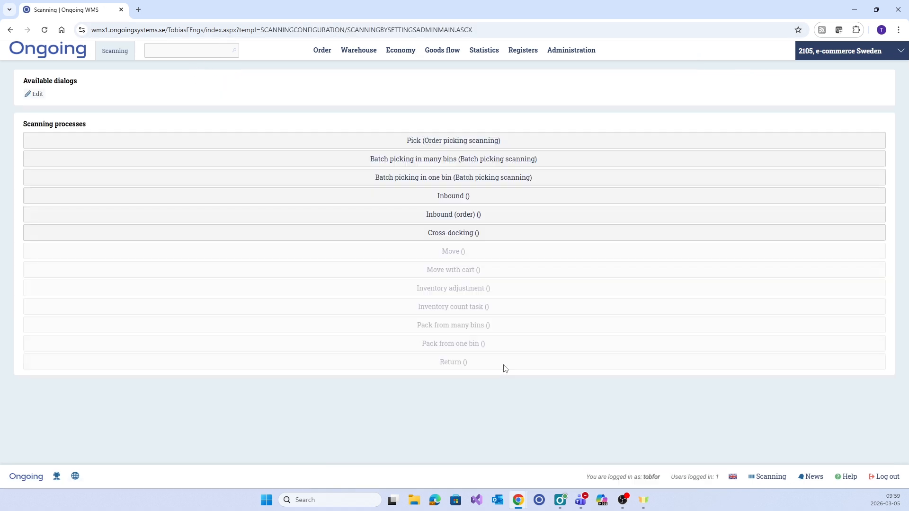
left_click(346, 143)
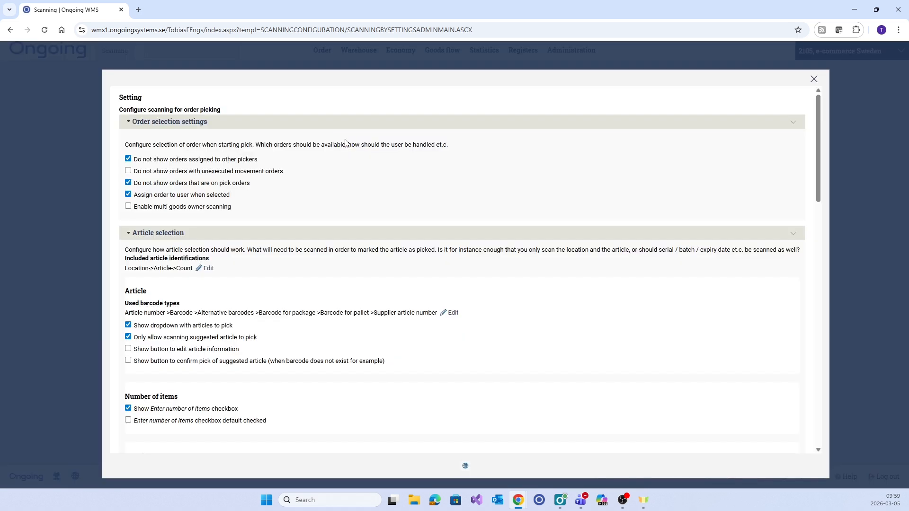
mouse_move(822, 103)
left_mouse_down()
mouse_move(828, 218)
mouse_move(829, 119)
left_mouse_up()
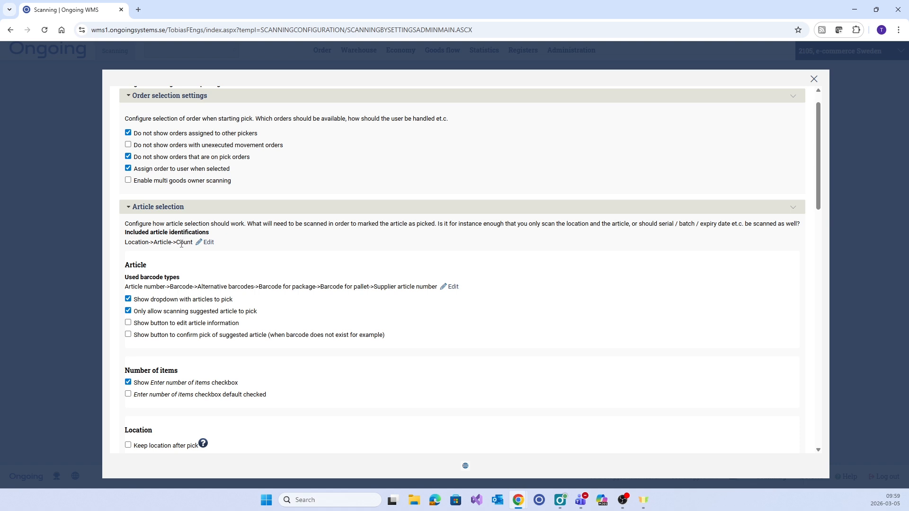
Remove Article from the included article identifications, leaving Location and NumberOfItems, and save the updated Pick scanning configuration.
left_click(208, 242)
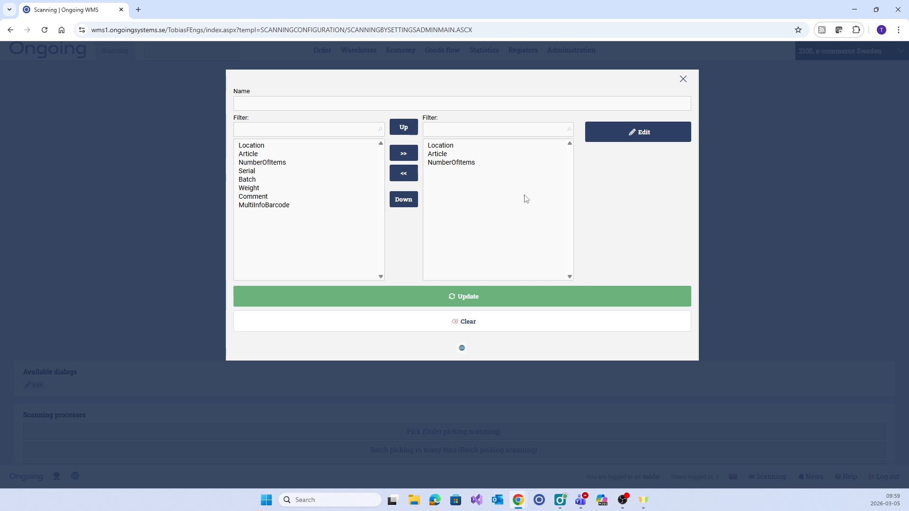
left_click(437, 155)
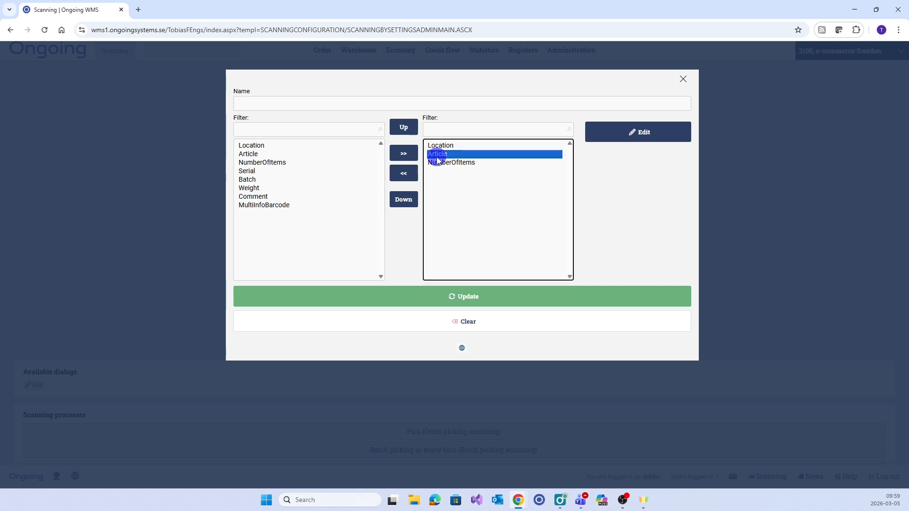
left_click(411, 179)
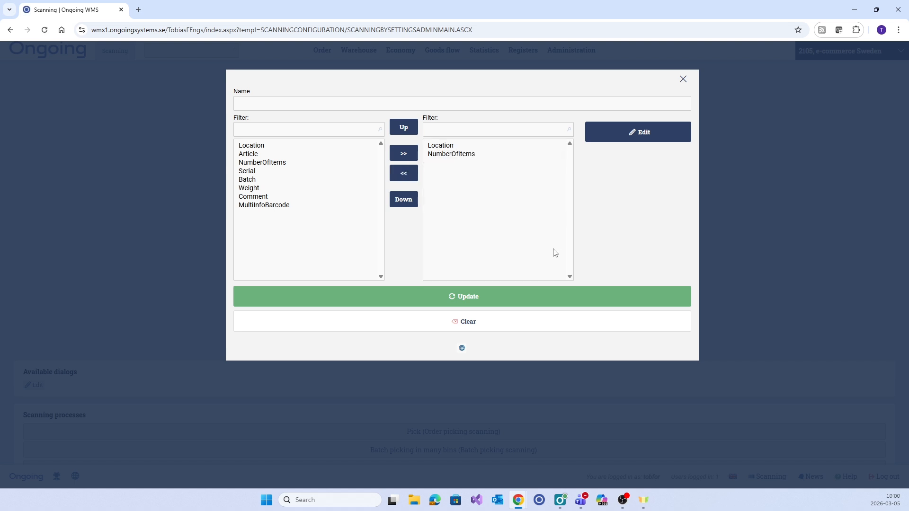
left_click(545, 297)
scroll(547, 297, "down", 15)
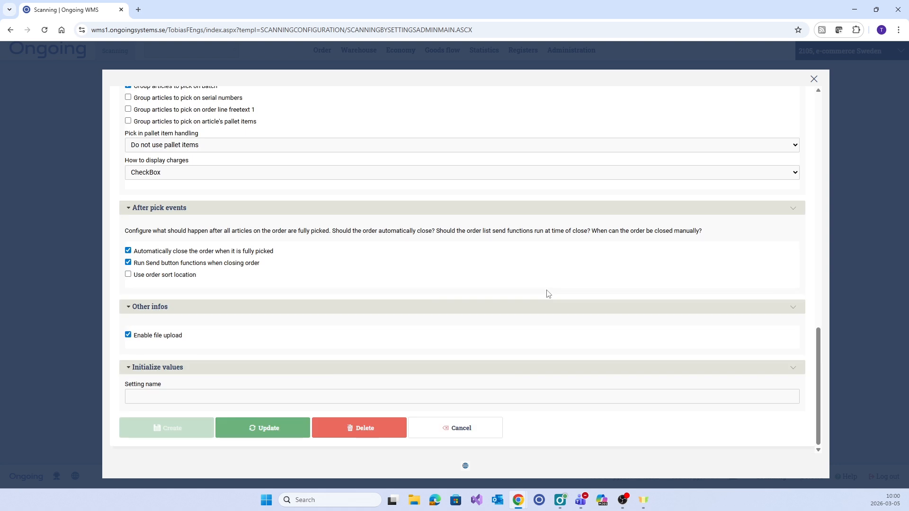
left_click(274, 431)
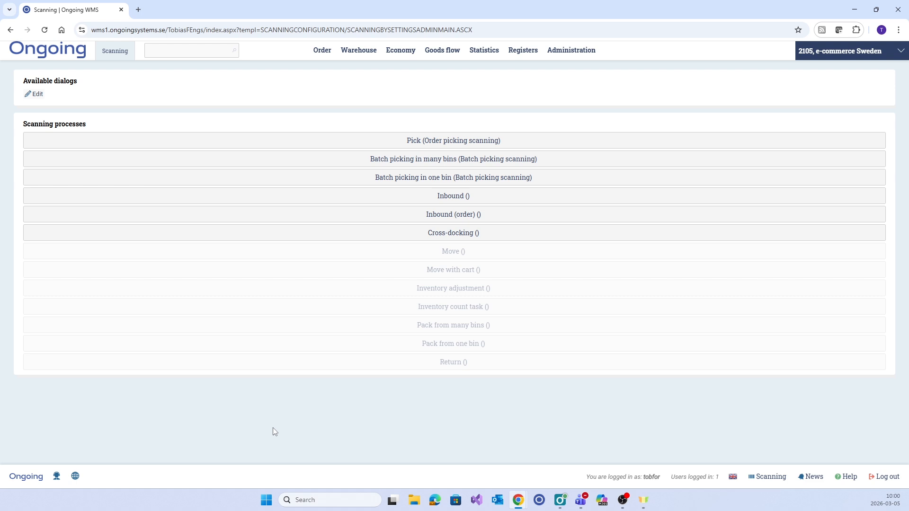
Open the order list and allocate the released one-item order going to Falun.
mouse_move(323, 52)
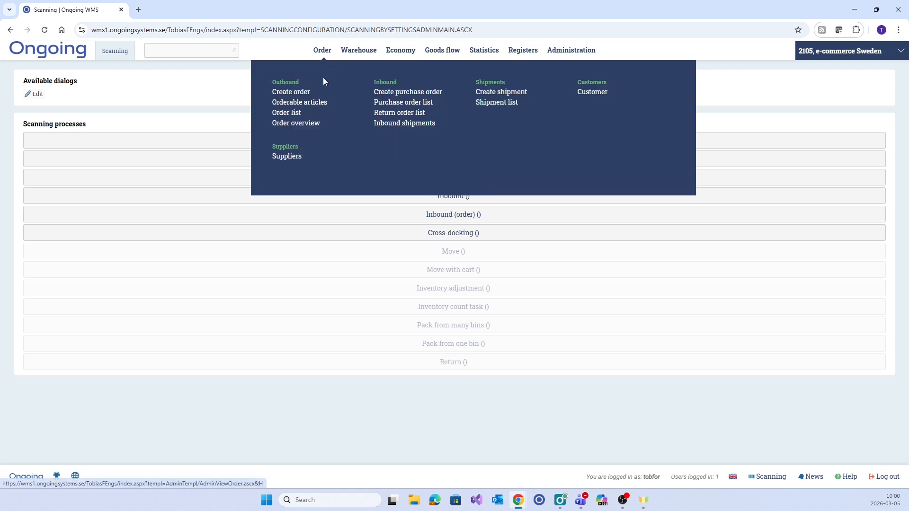
left_click(312, 115)
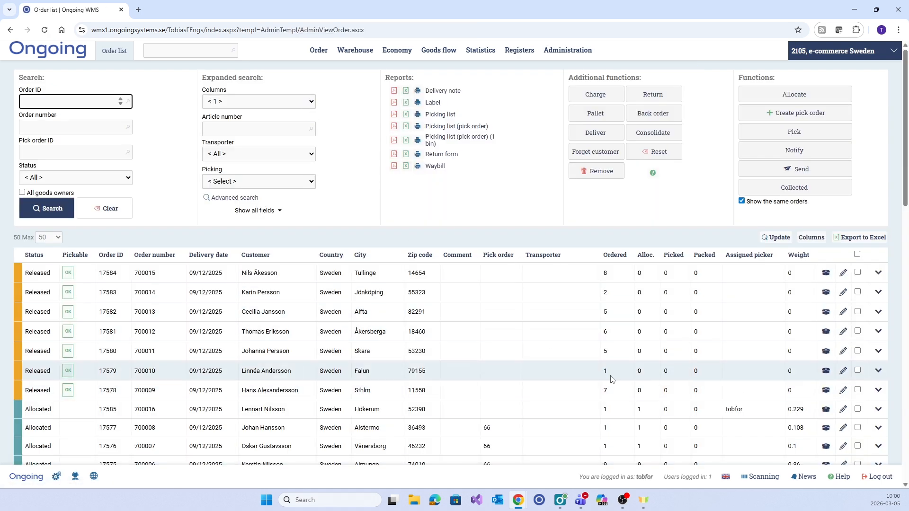
left_click(858, 371)
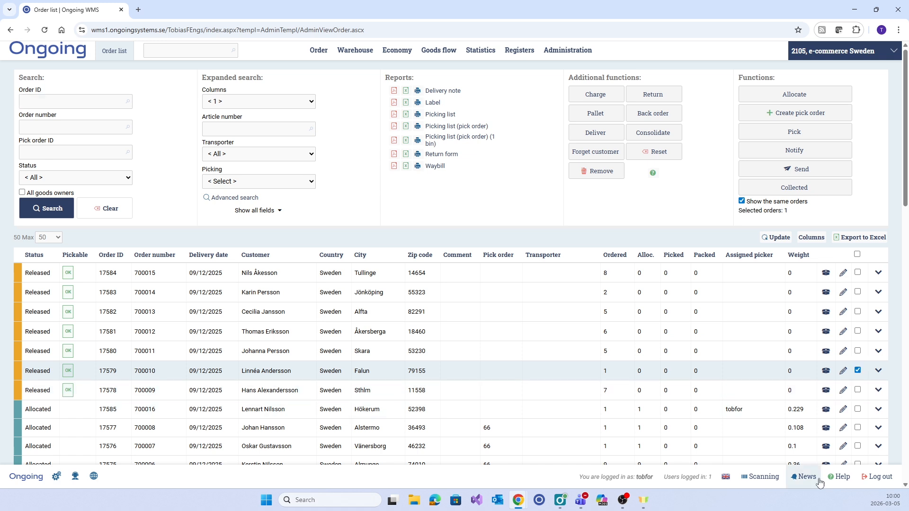
left_click(818, 96)
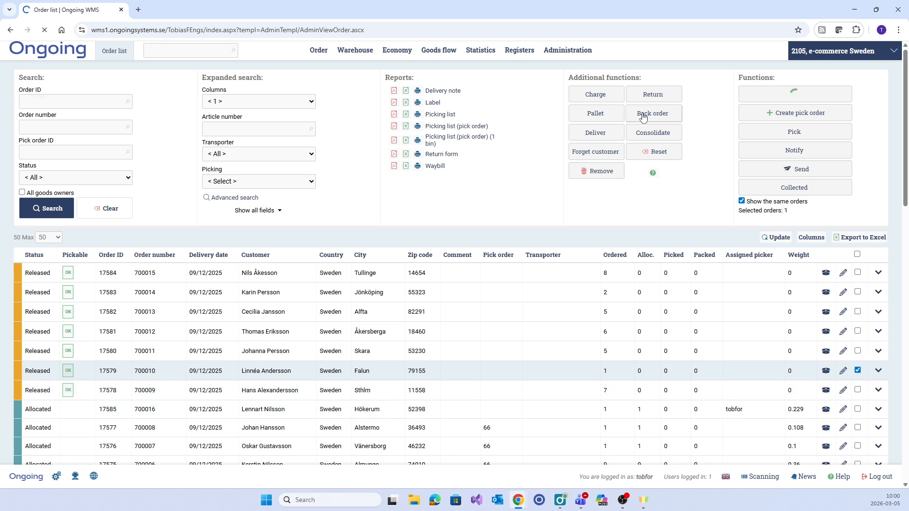
Switch to the pick scanning window, restart the Pick process and choose the newly allocated Falun order.
mouse_move(519, 506)
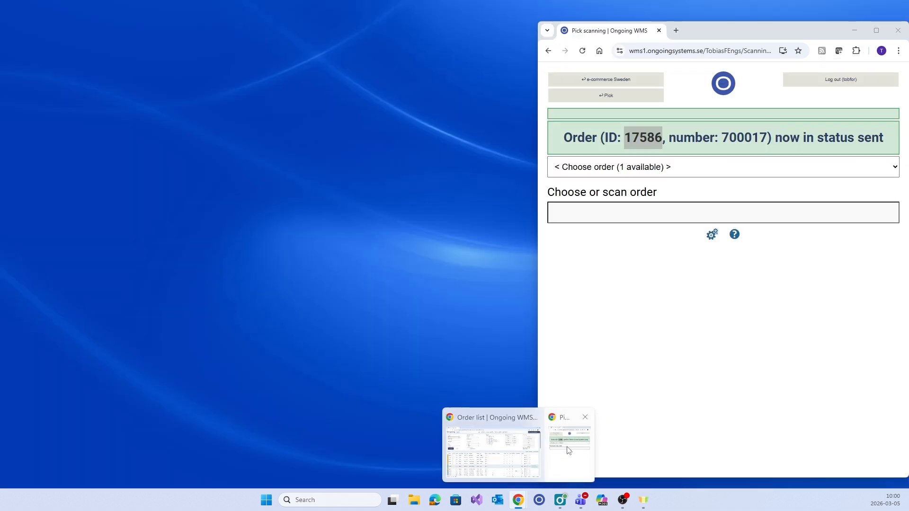
left_click(566, 446)
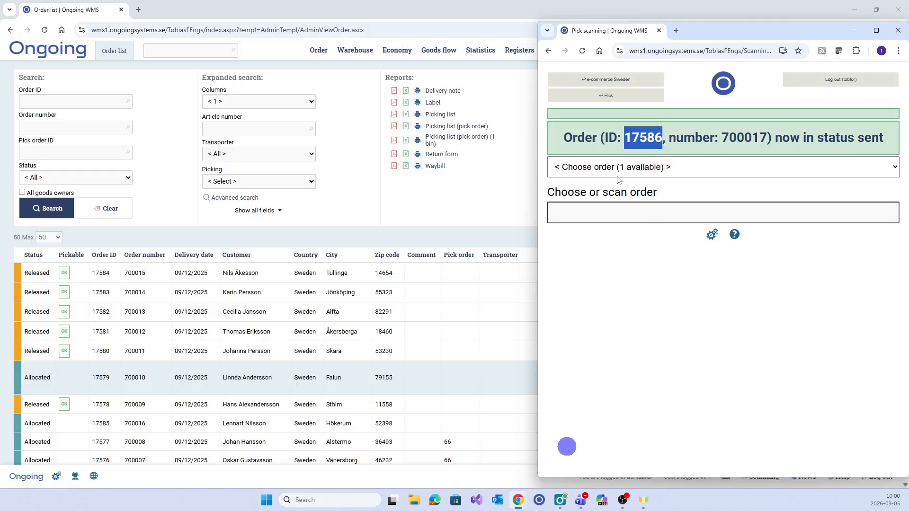
left_click(615, 95)
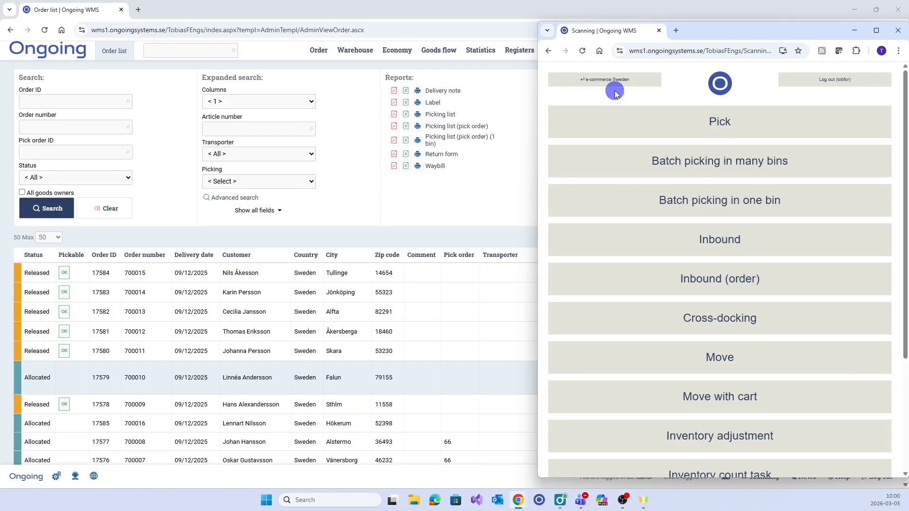
left_click(767, 123)
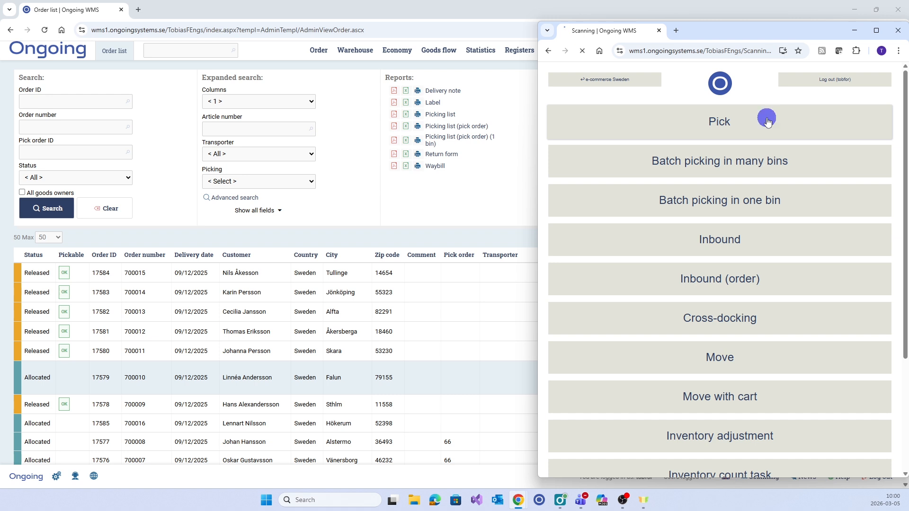
left_click(767, 121)
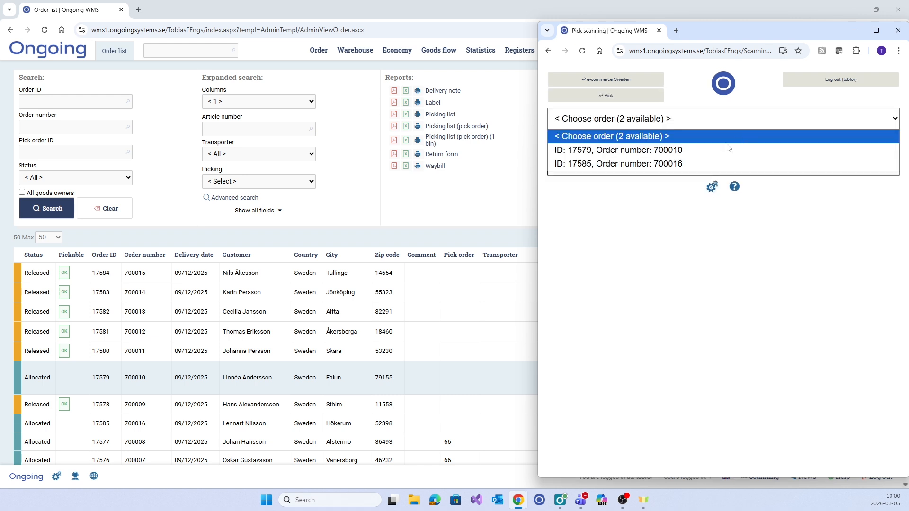
left_click(712, 156)
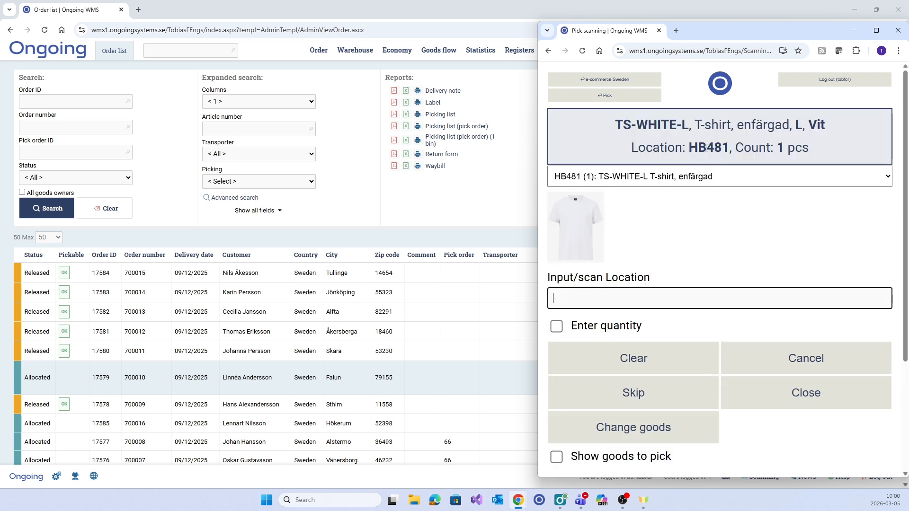
Copy the suggested location HB481 and submit it as the scanned location to pick the TS-WHITE-L T-shirt.
left_click_drag(729, 147, 689, 148)
key("ctrl+c")
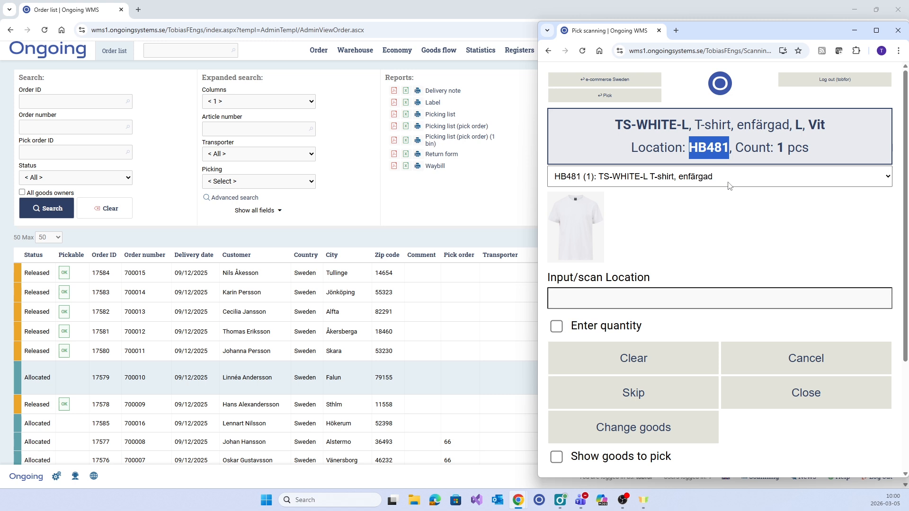
left_click(645, 297)
key("ctrl+v")
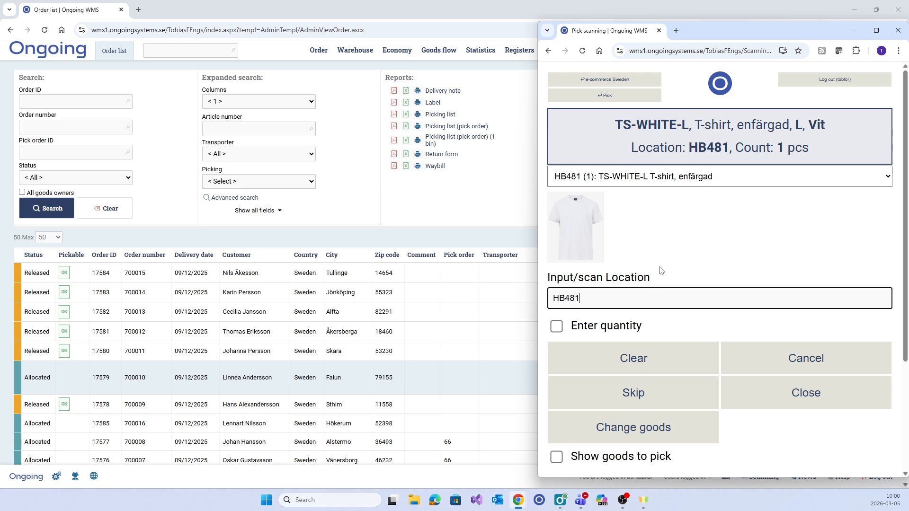
key("Return")
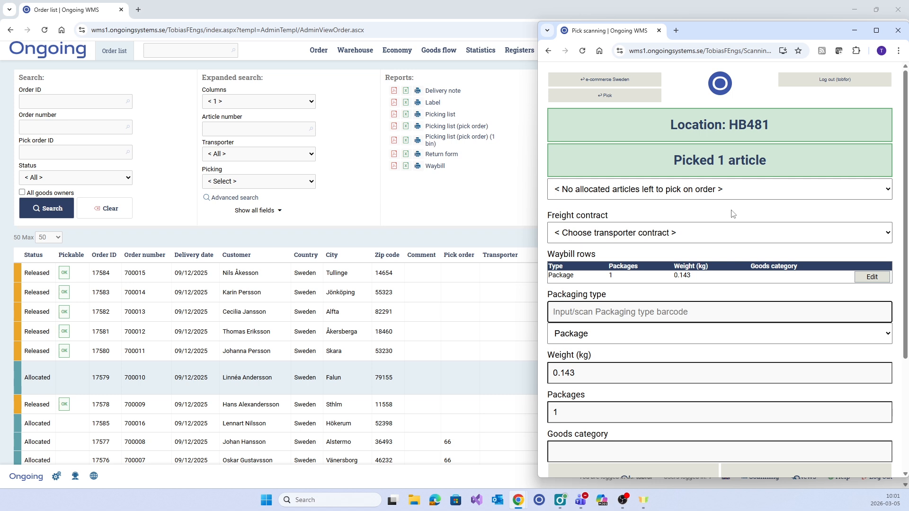
Set the T-shirt order's freight contract to Neutral carrier service and send the order.
left_click(789, 241)
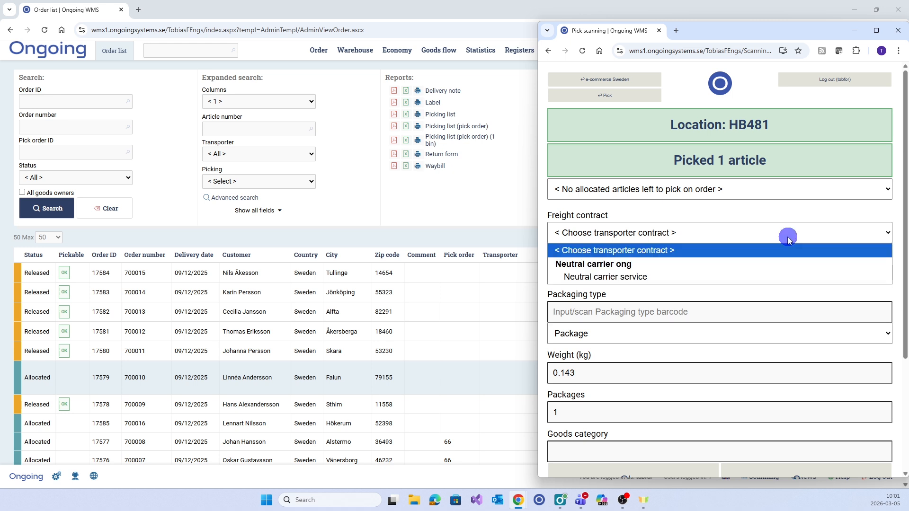
left_click(760, 276)
scroll(760, 279, "down", 3)
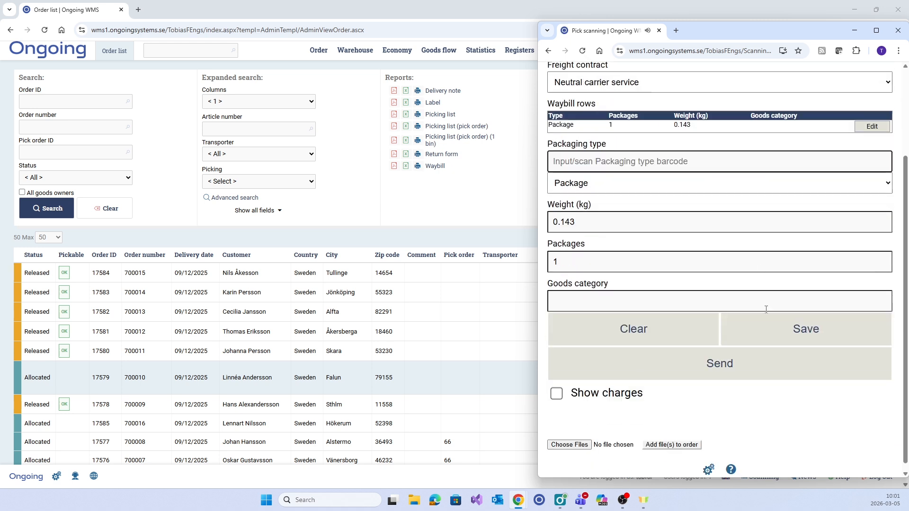
left_click(778, 359)
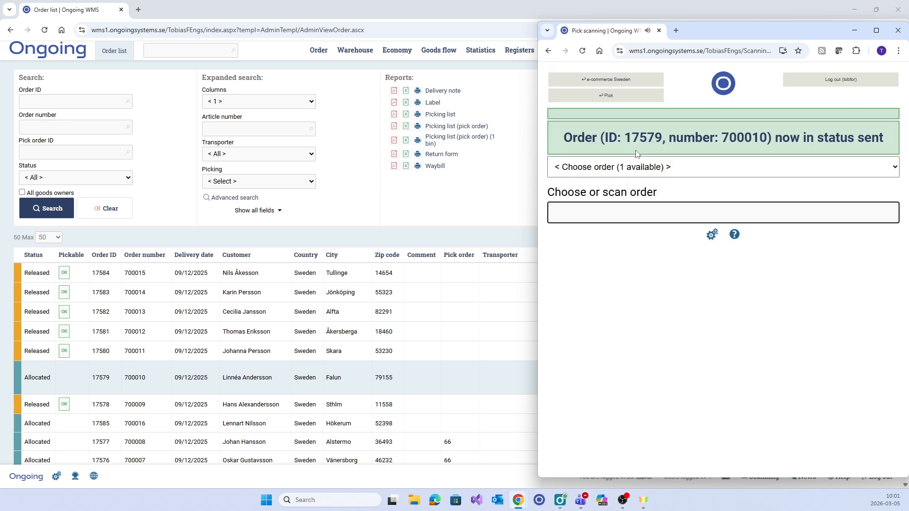
Restart the Pick scanning process and choose the one remaining available order.
left_click(623, 95)
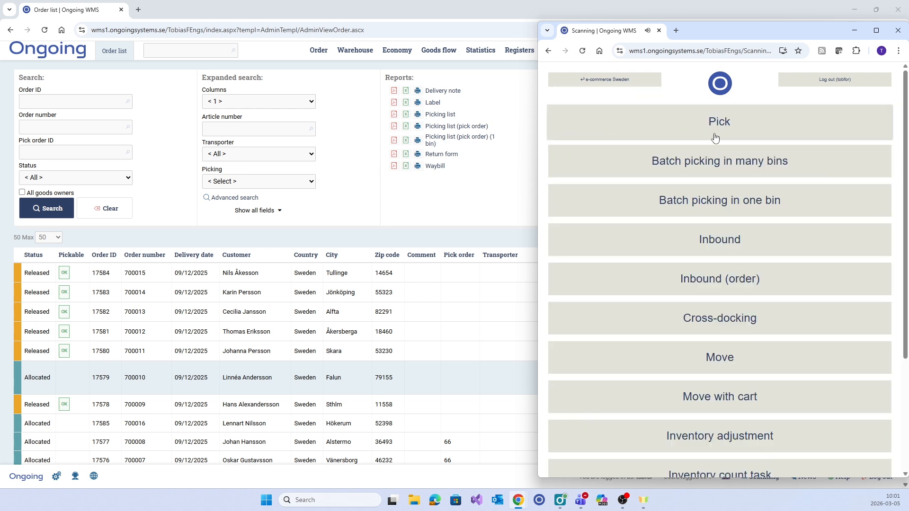
left_click(715, 134)
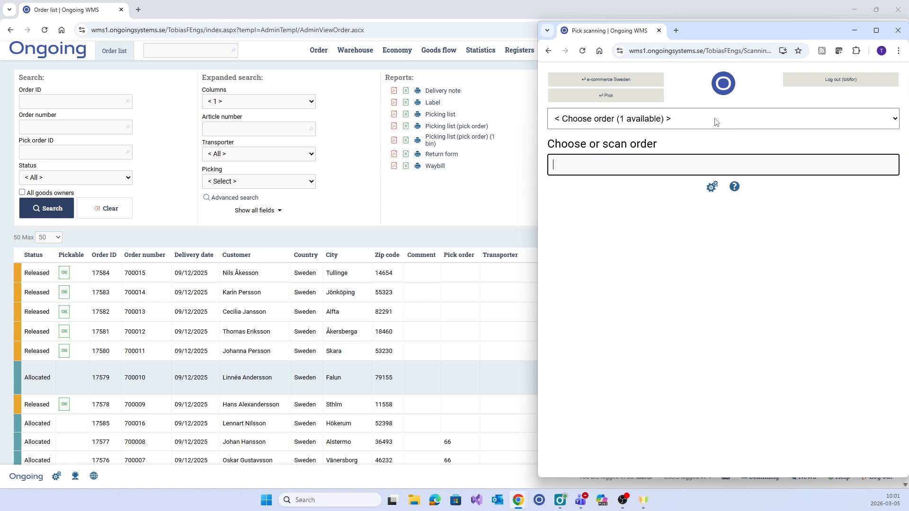
left_click(716, 122)
left_click(710, 116)
left_click(707, 111)
left_click(706, 150)
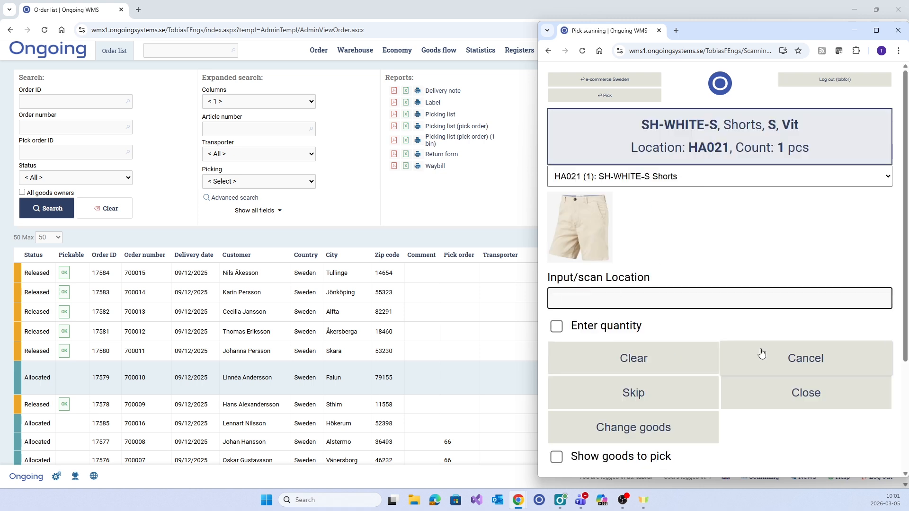
Open the pick scanning page's Controller setting for editing and examine the list of available controllers.
scroll(760, 353, "down", 3)
left_click(708, 463)
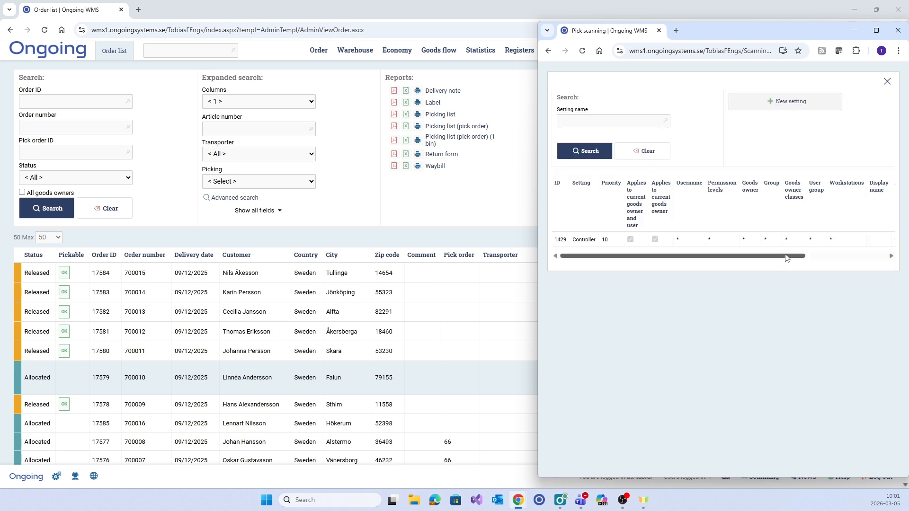
left_click_drag(786, 258, 868, 256)
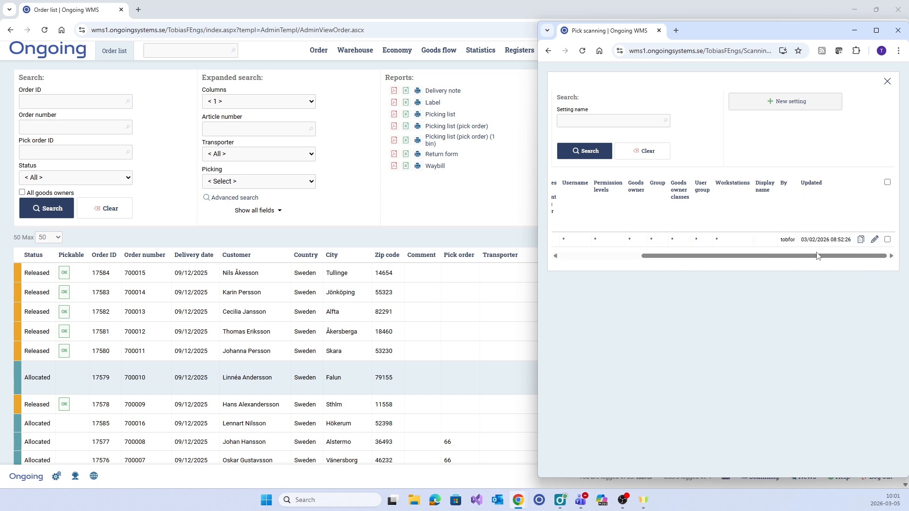
left_click(873, 239)
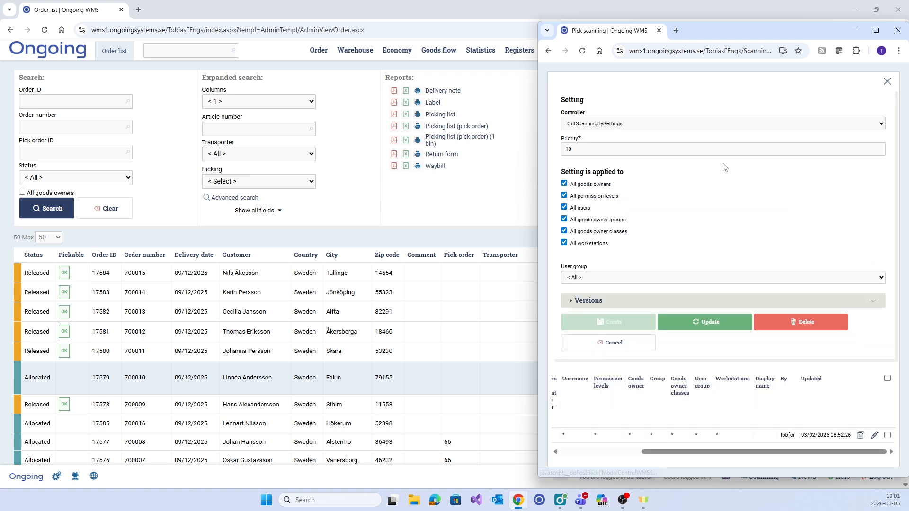
left_click(627, 124)
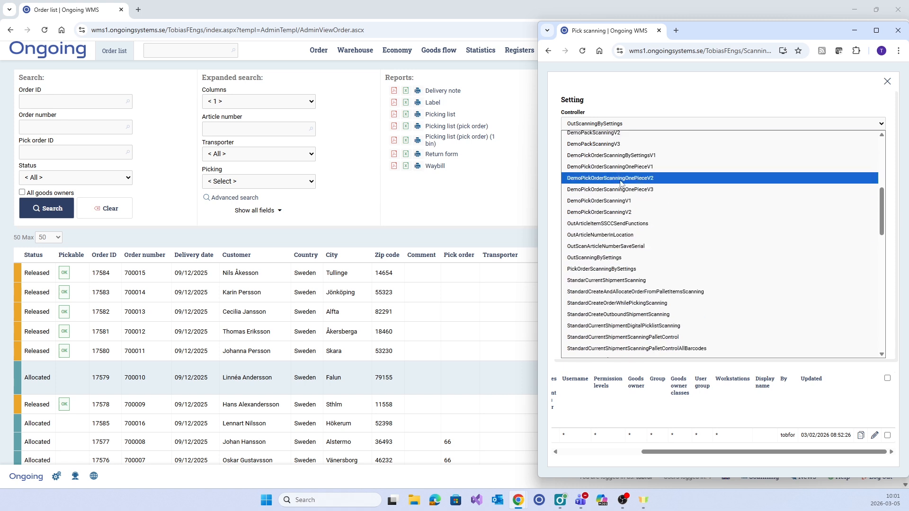
scroll(706, 203, "down", 6)
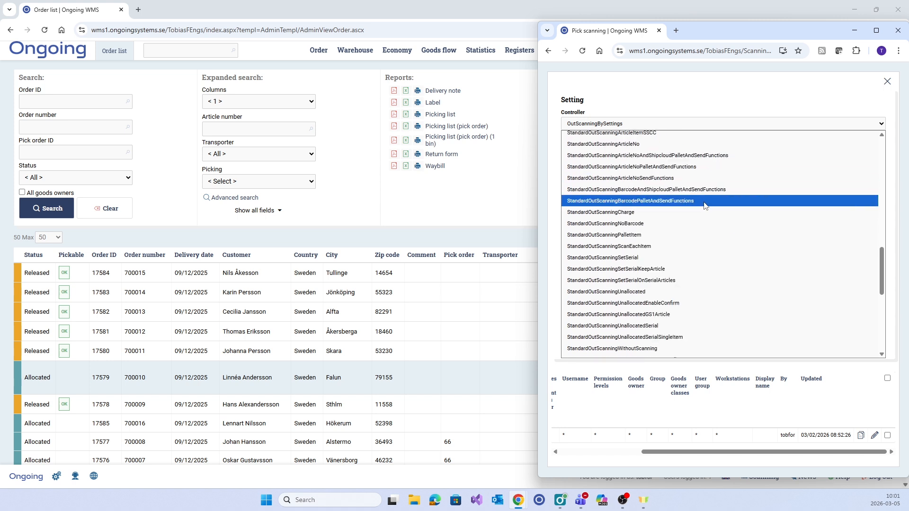